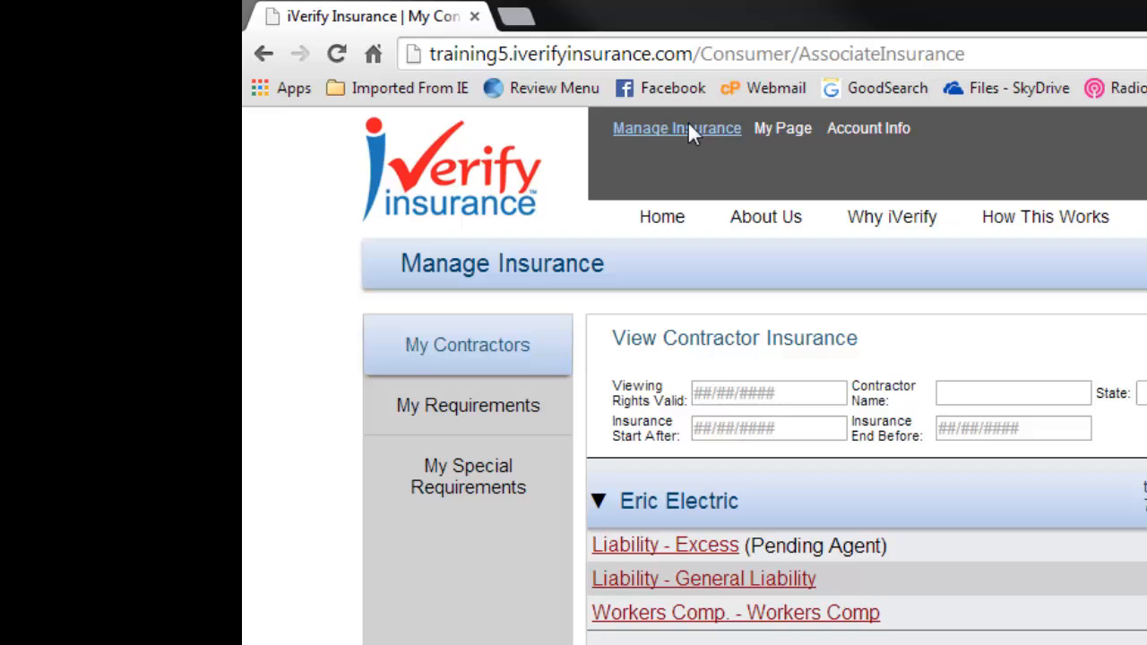
Step: View the policies out of compliance on My Page, and go to the home page with the contractor search
left_click(796, 126)
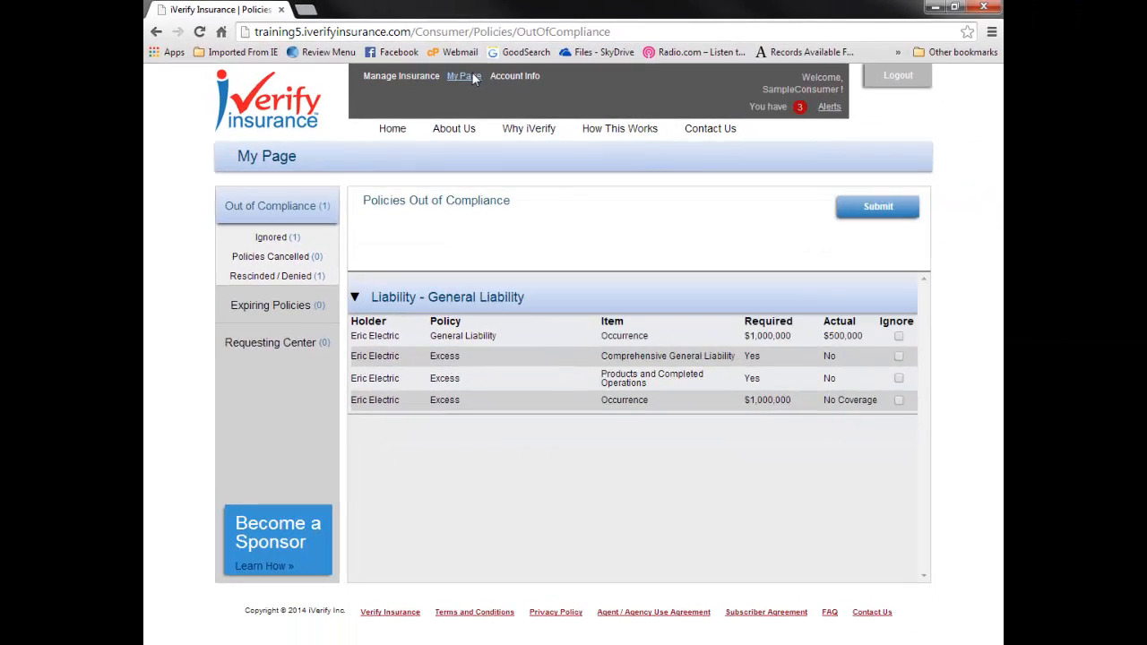
mouse_move(836, 113)
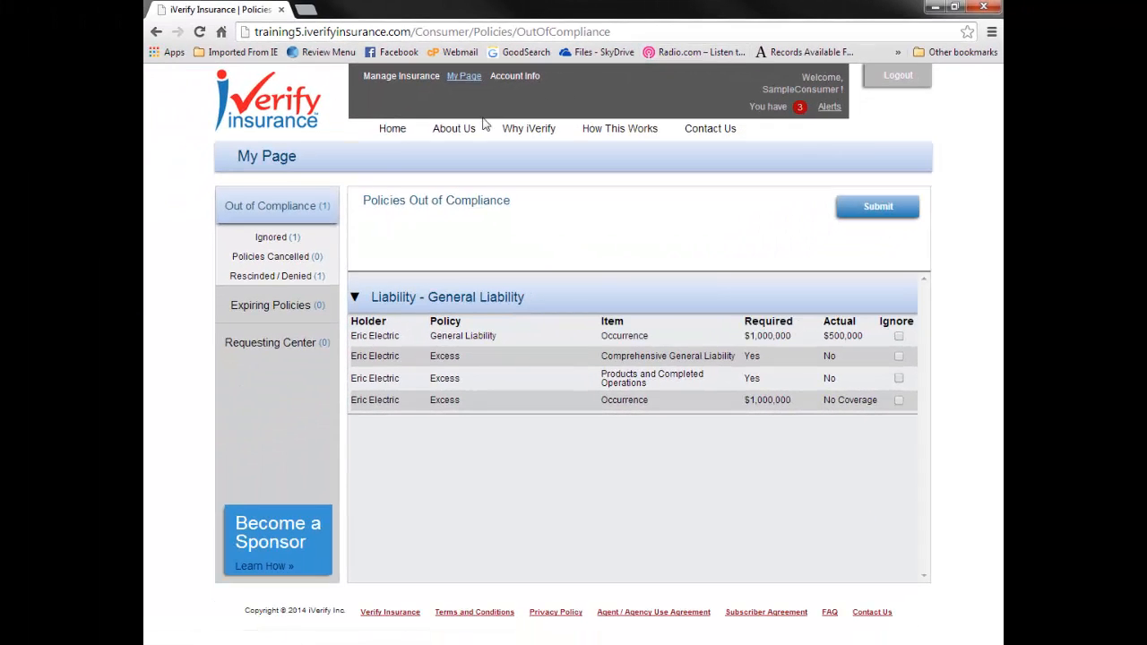
left_click(382, 134)
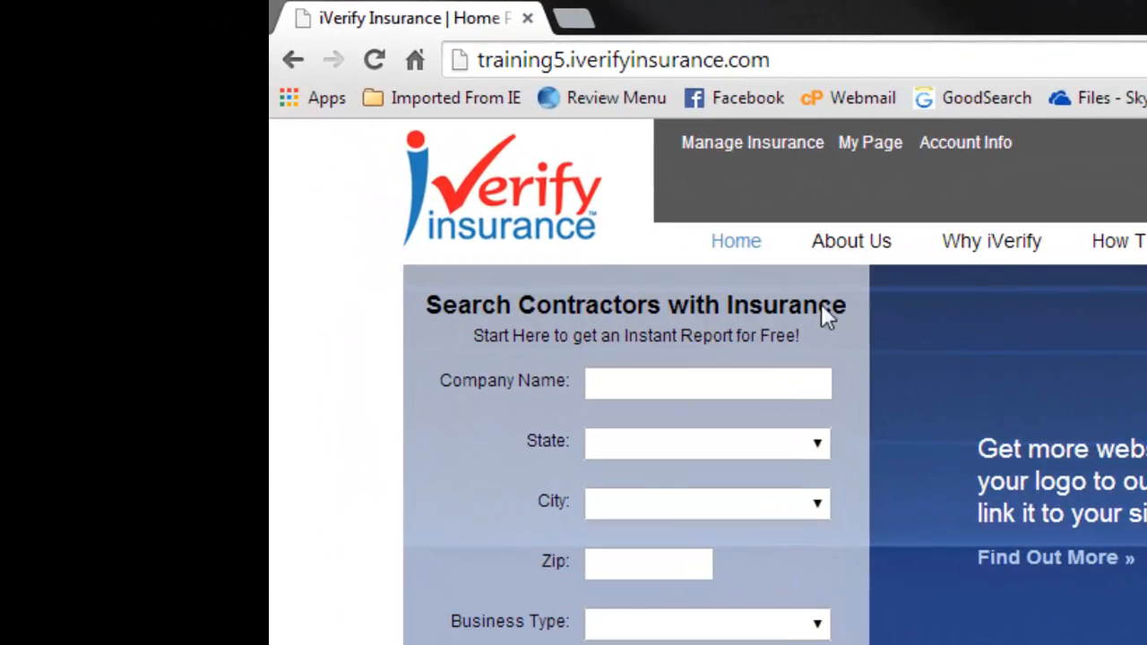
Step: Open Eric Electric's General Liability policy from the contractor insurance list and read through its policy information
left_click(739, 142)
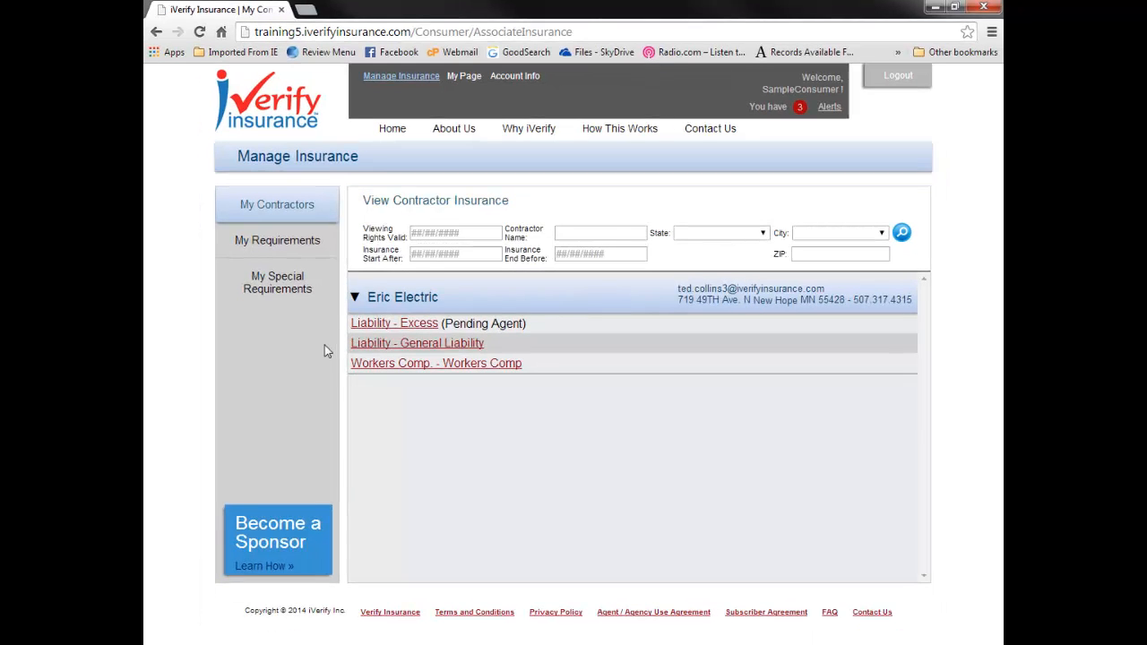
left_click(384, 344)
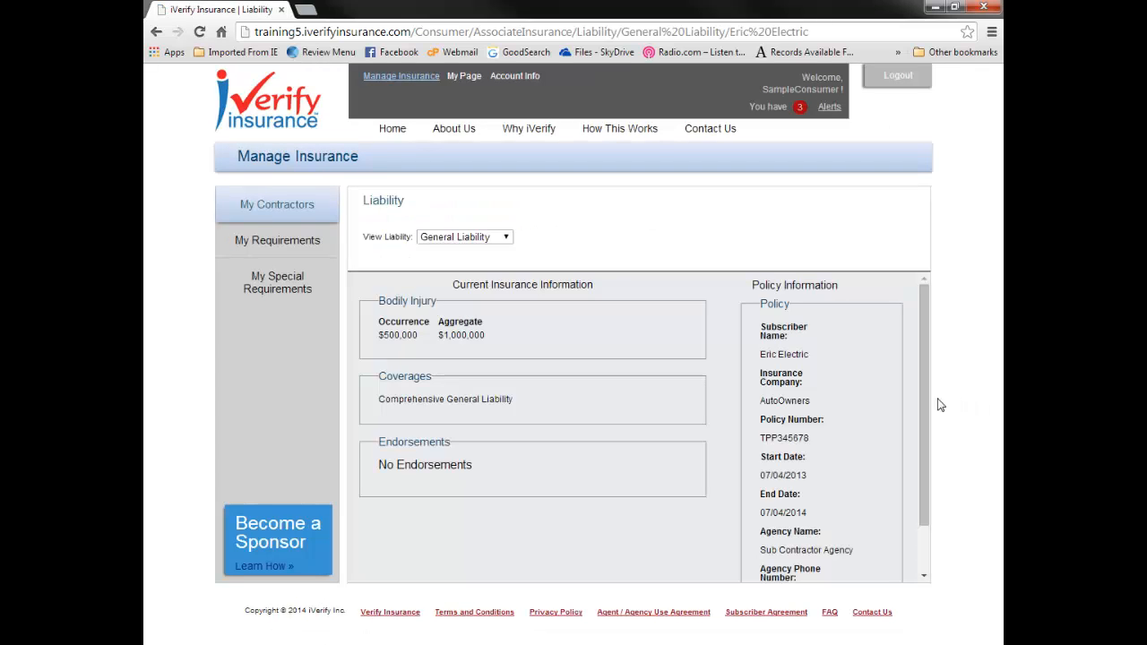
left_click_drag(920, 429, 915, 500)
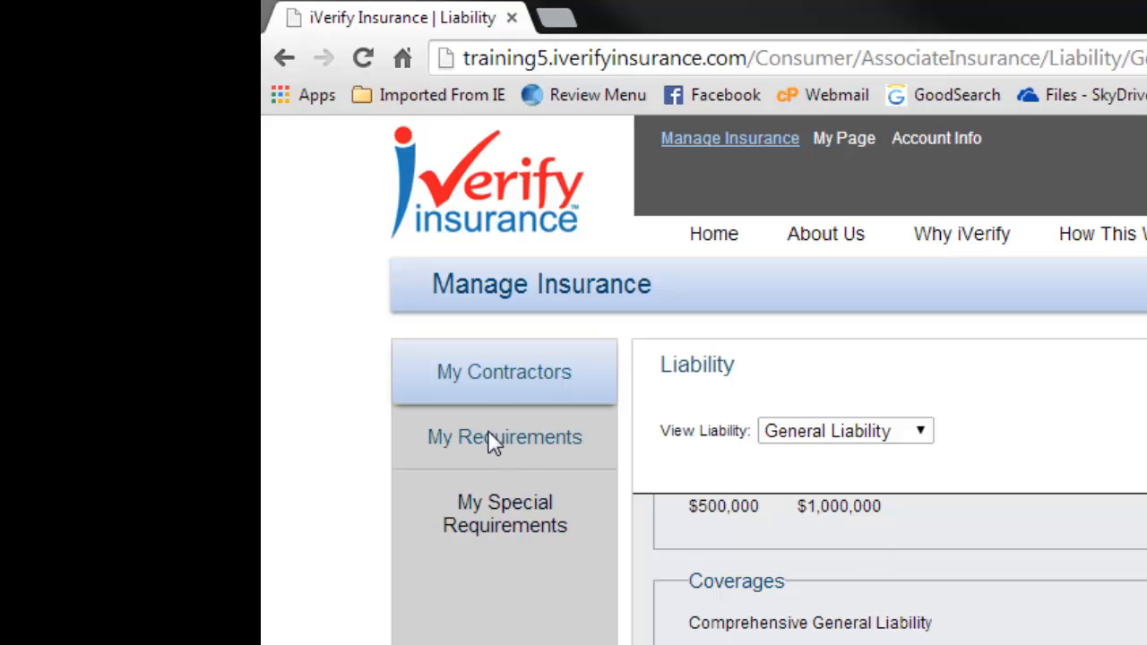
Step: Add a new liability requirement named Standard with a bodily injury occurrence of $1,000,000 and an aggregate of $1,000,000
left_click(490, 439)
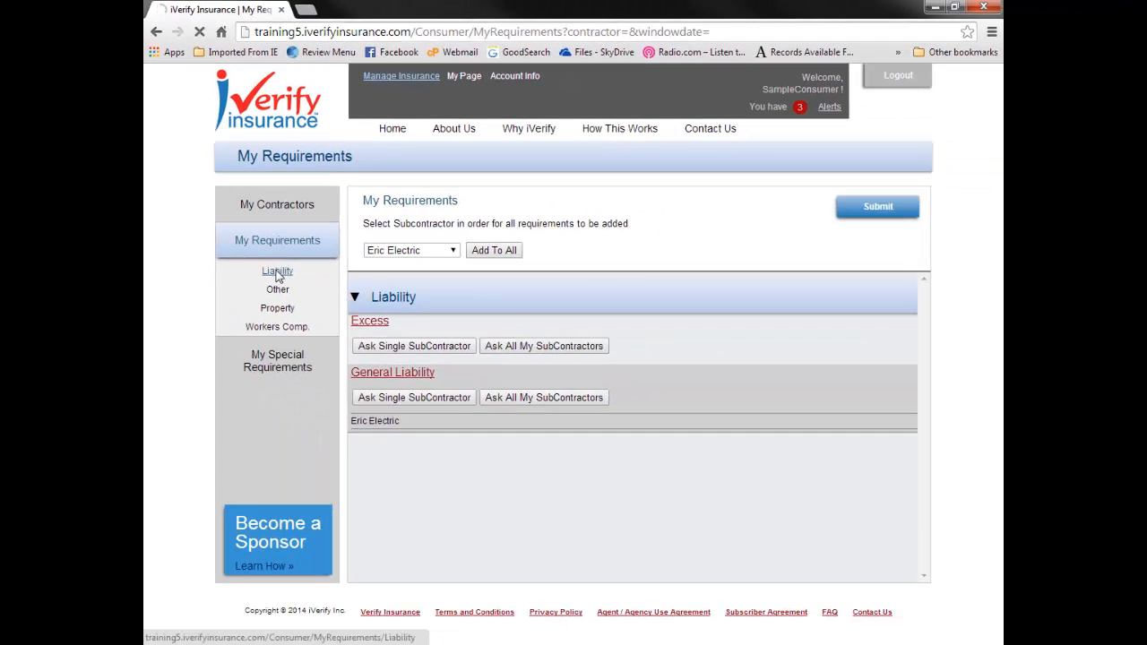
left_click(505, 495)
left_click(549, 235)
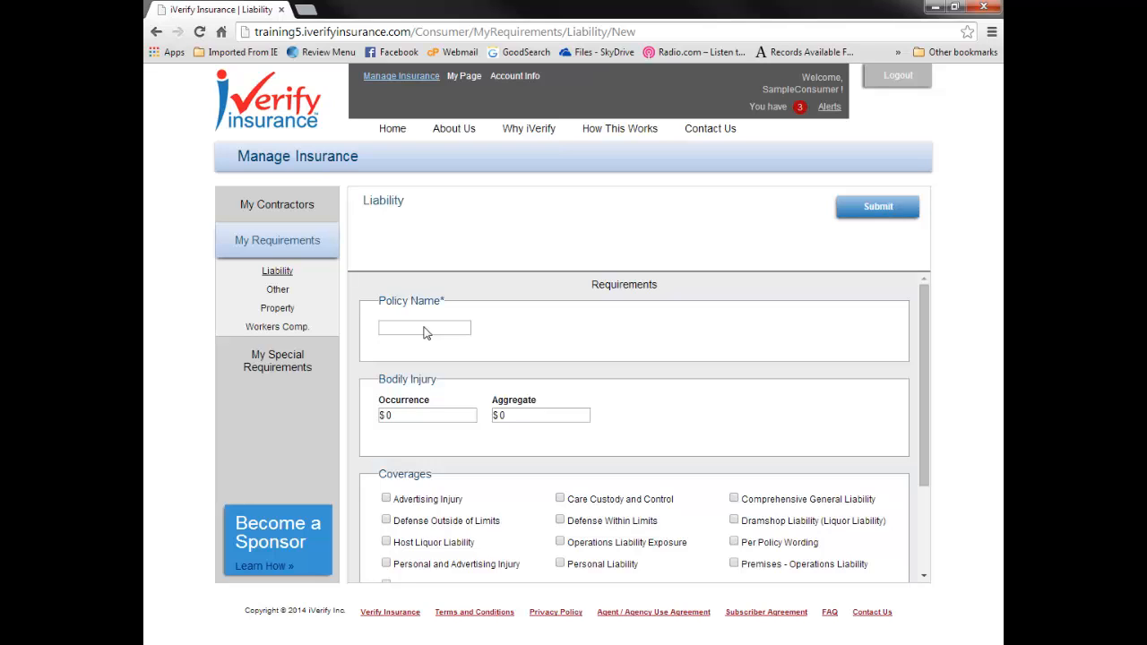
type("Standard")
left_click(410, 419)
key("BackSpace")
type("1,000,000")
key("Tab")
type("1000000")
Step: Require Products and Completed Operations, Care Custody and Control, Operations Liability Exposure, Personal Liability, Comprehensive General Liability and Per Policy Wording coverages, and submit the requirement
left_click_drag(928, 408, 914, 559)
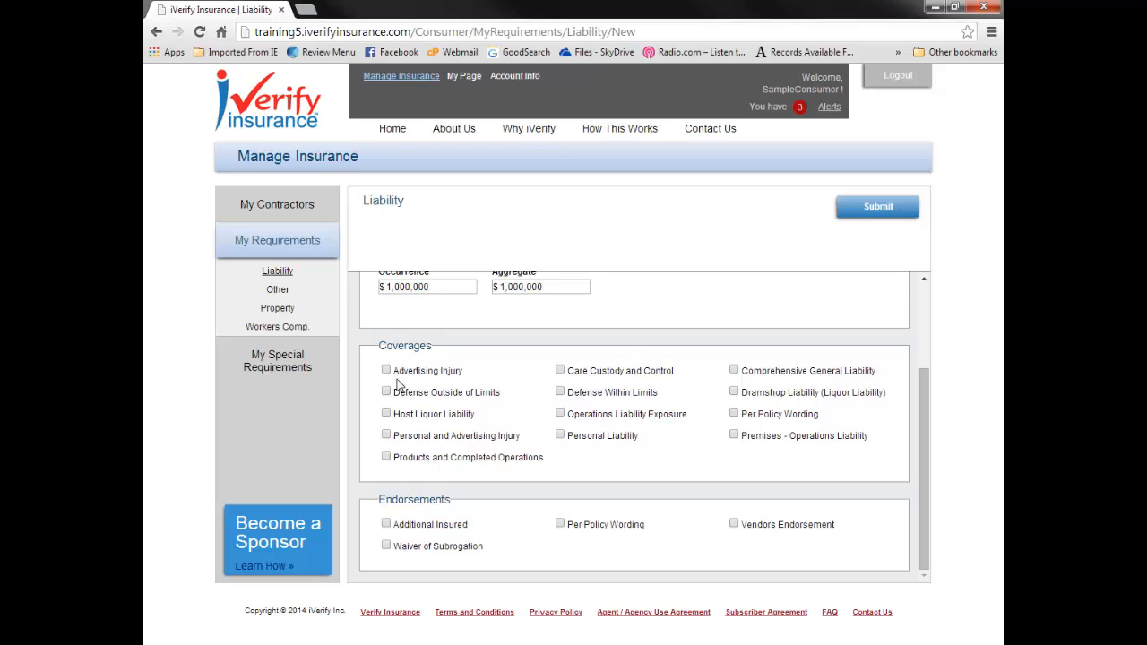
left_click(386, 459)
left_click(560, 370)
left_click(560, 413)
left_click(560, 435)
left_click(734, 369)
left_click(734, 414)
left_click(879, 206)
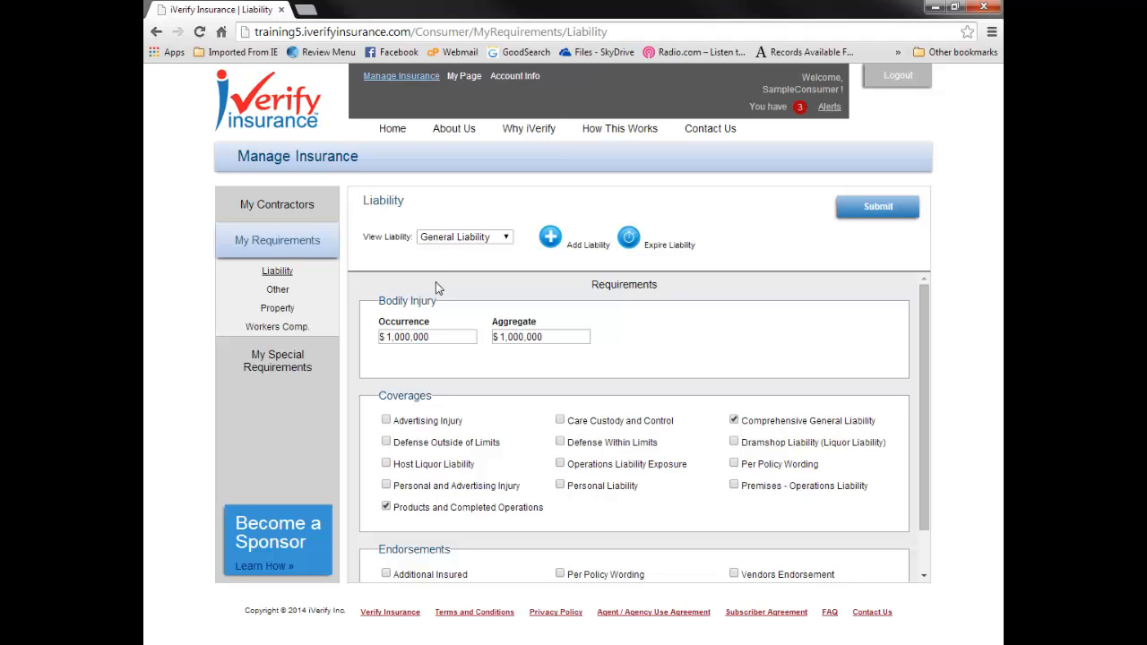
Step: Assign the Standard liability requirement to the single subcontractor Eric Electric and submit the assignment
left_click(279, 241)
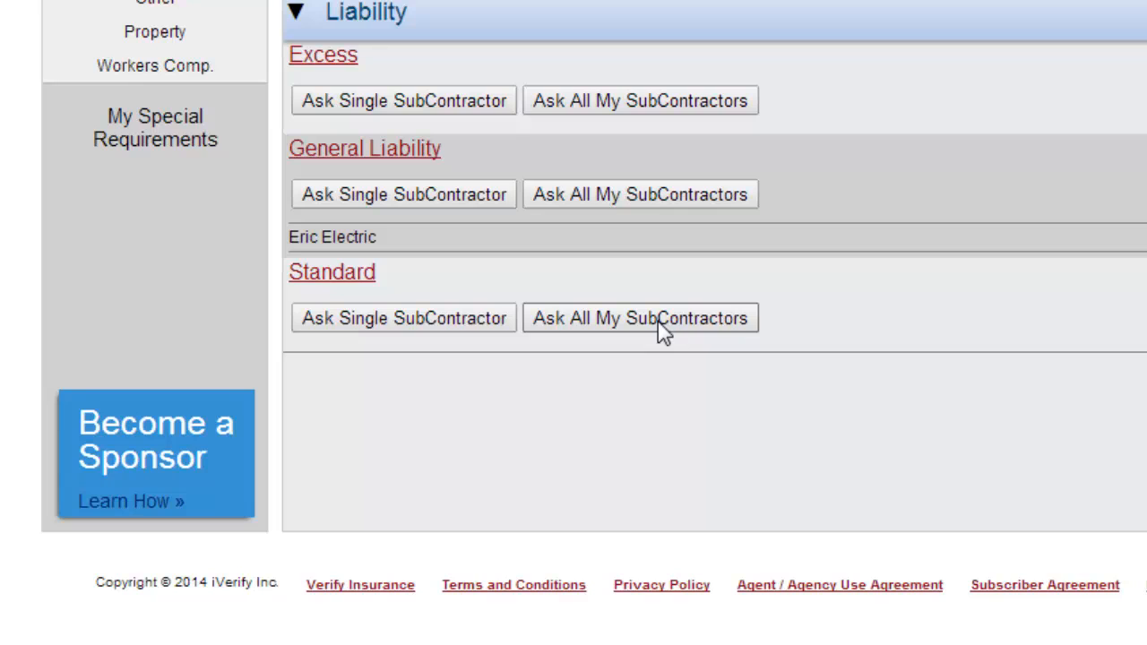
left_click(370, 322)
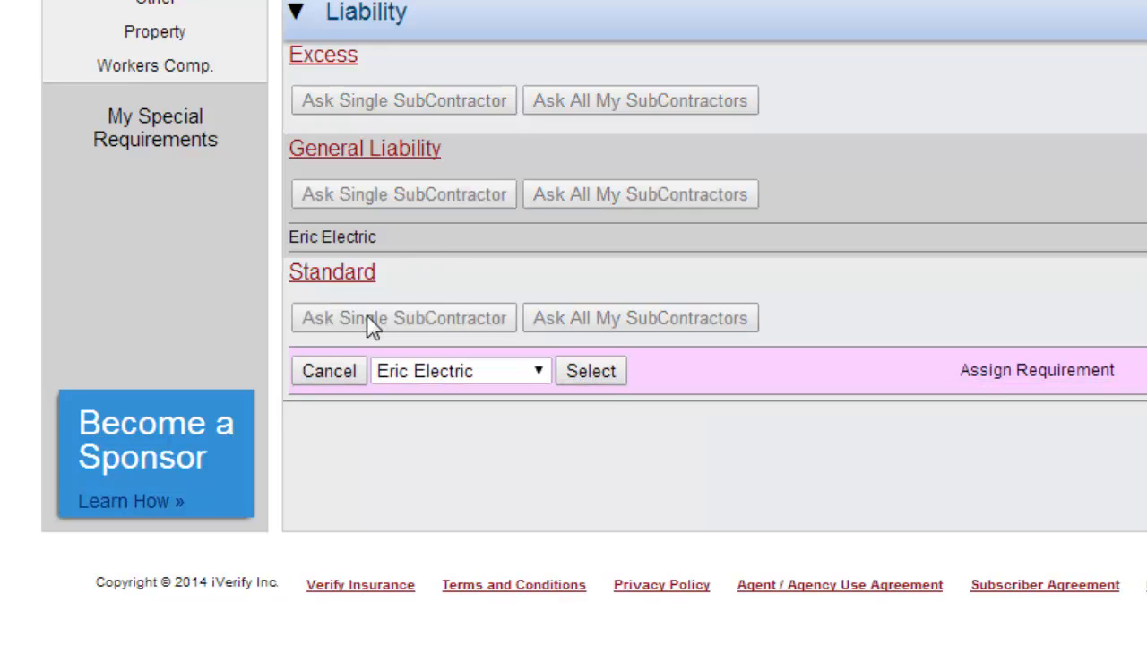
left_click(542, 374)
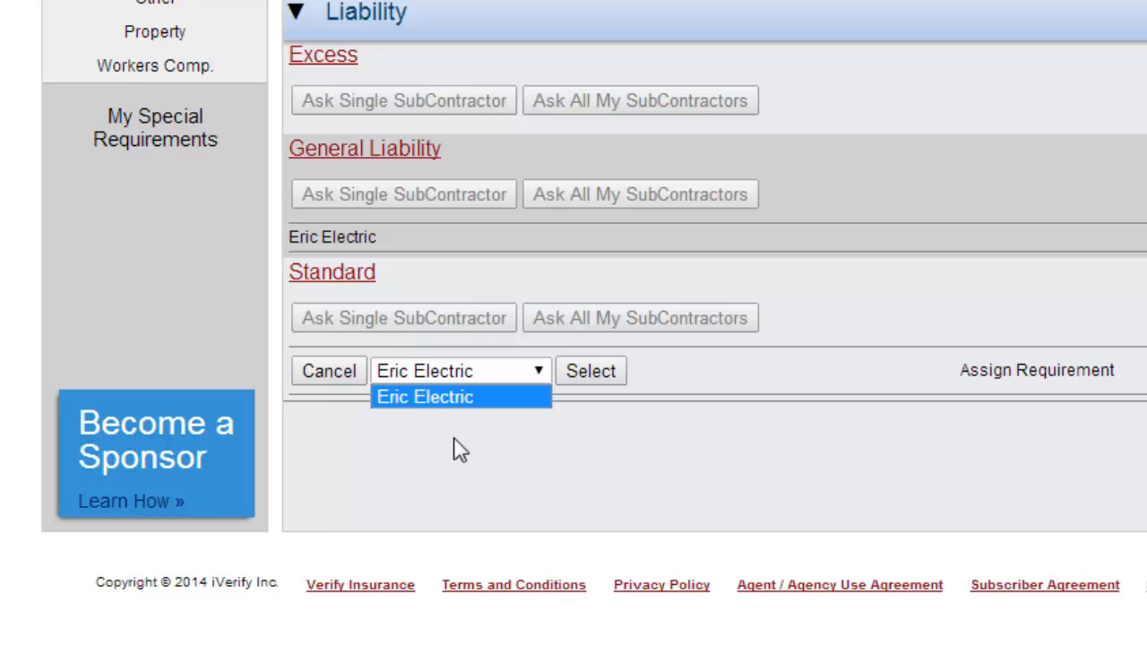
left_click(606, 377)
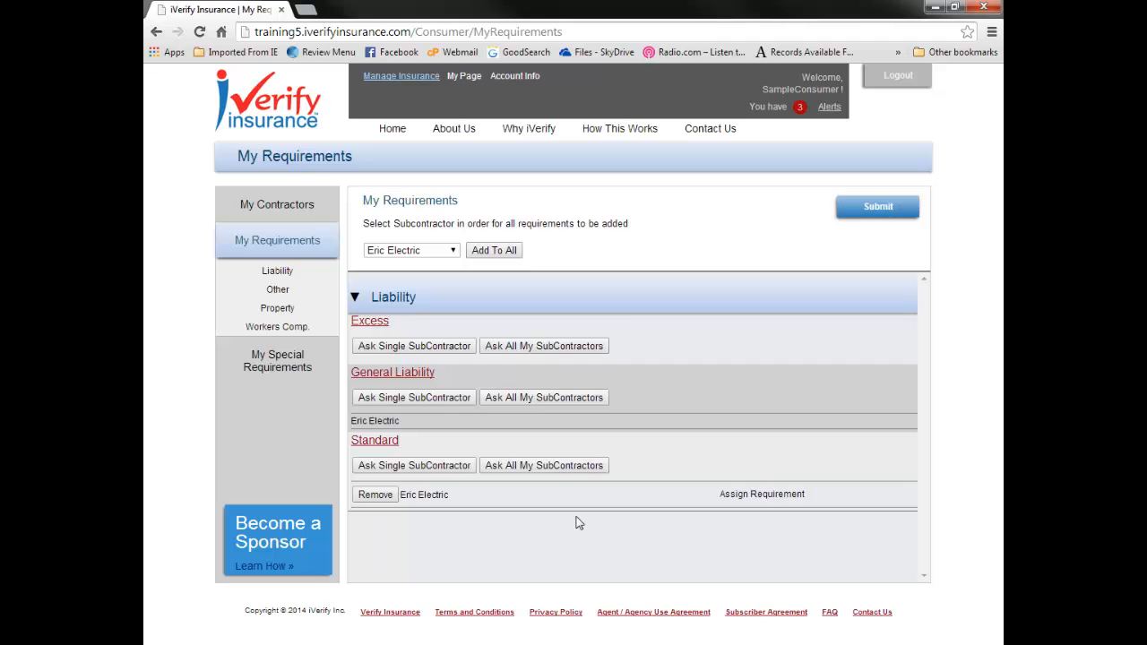
left_click(878, 208)
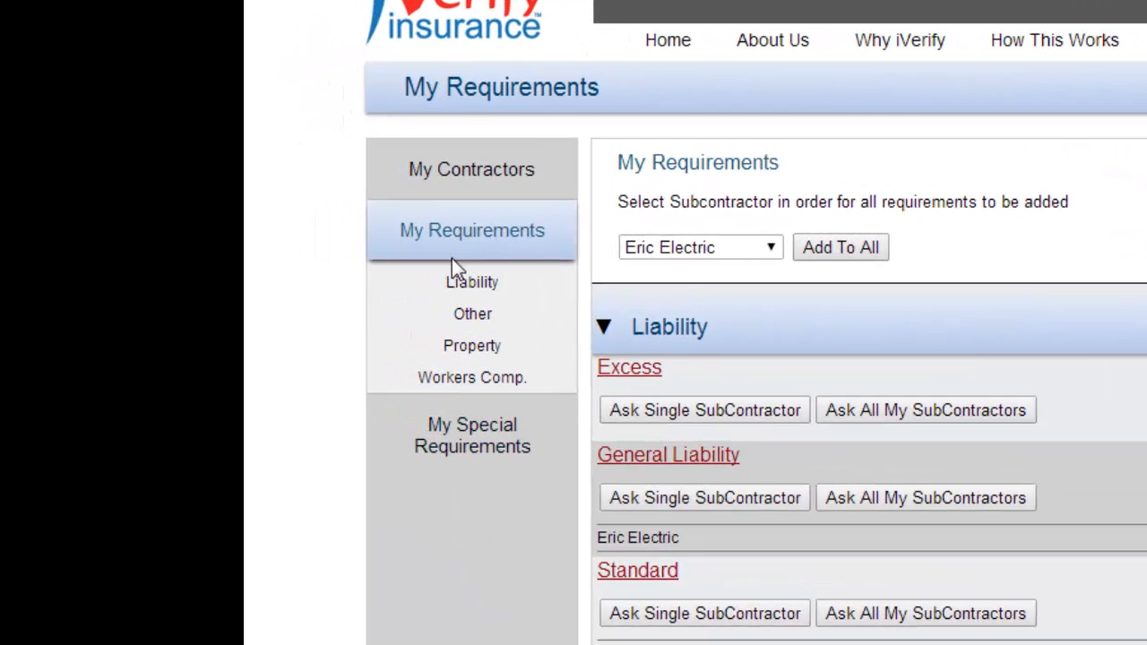
Step: Start a new special liability requirement and name it Additional Insured Me
left_click(471, 429)
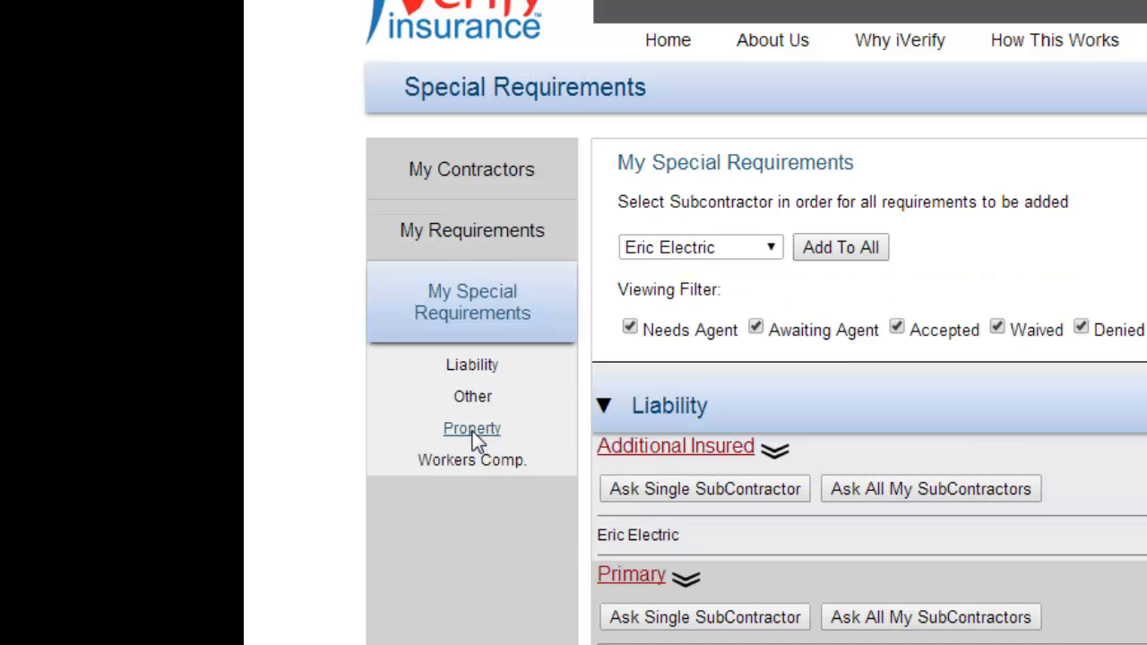
left_click(476, 369)
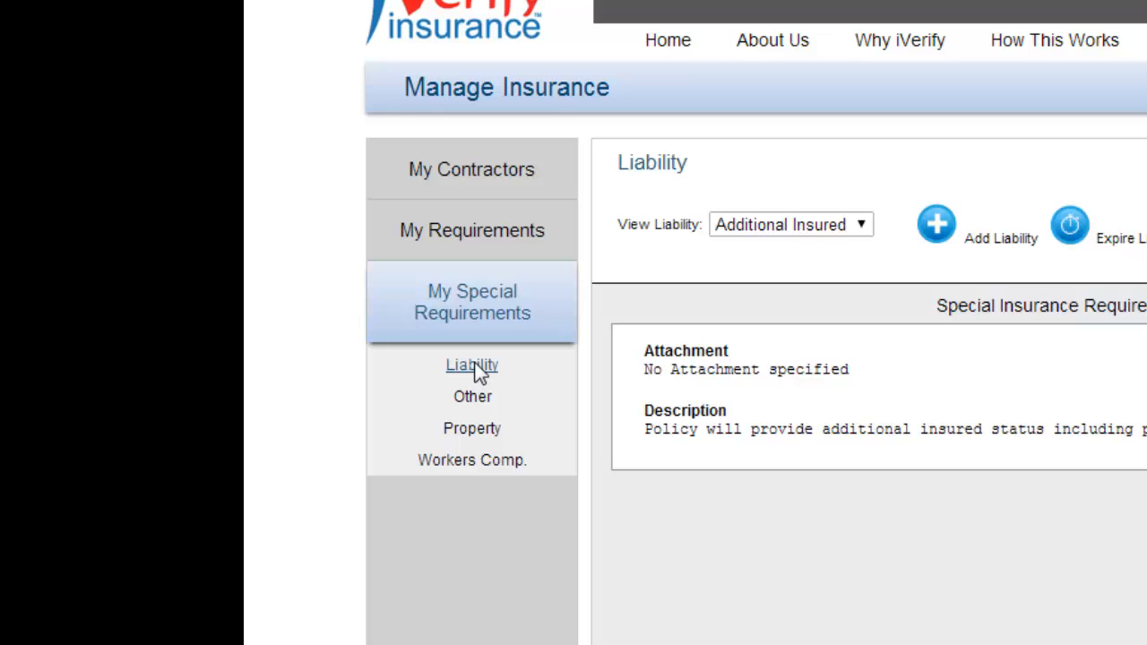
left_click(938, 224)
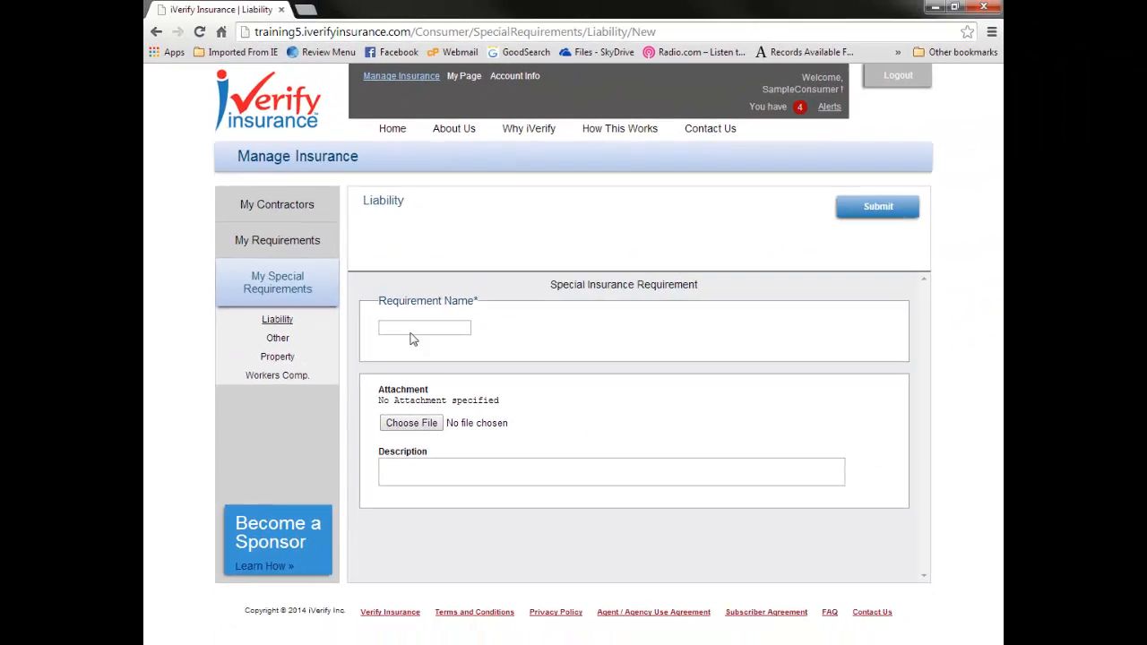
left_click(410, 332)
type("Additional Insured Me")
Step: Describe the special requirement as "We require Additional Insured for our specific premises and this project." and submit it
left_click(392, 470)
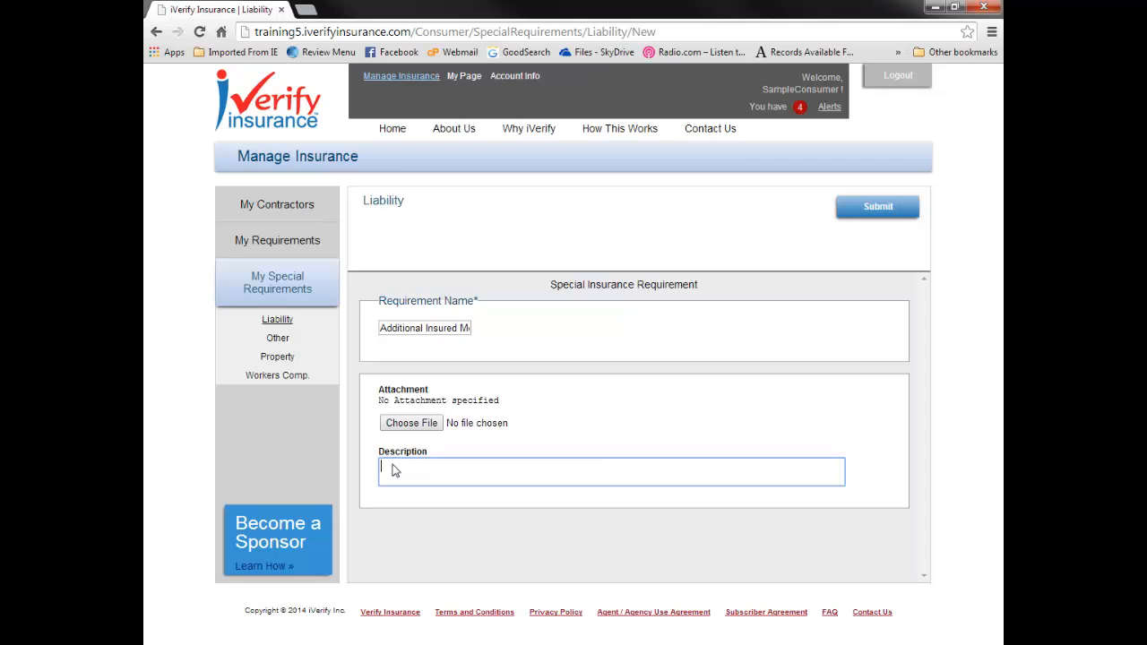
type("We require Additional Insured for our sp")
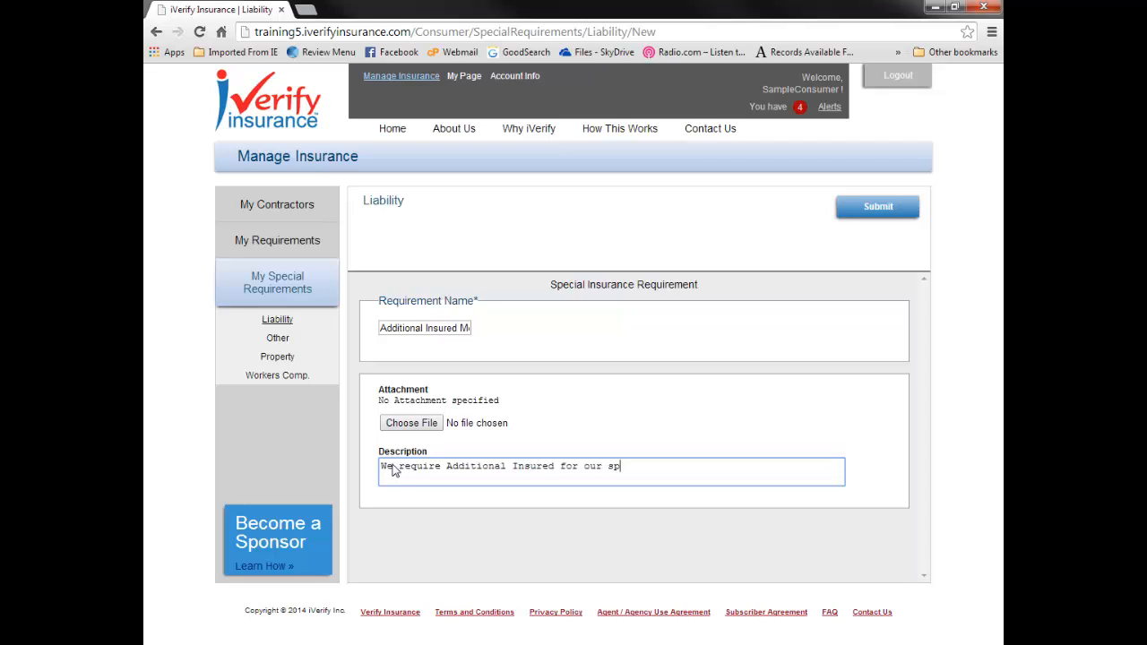
type("ecific premises and this project.")
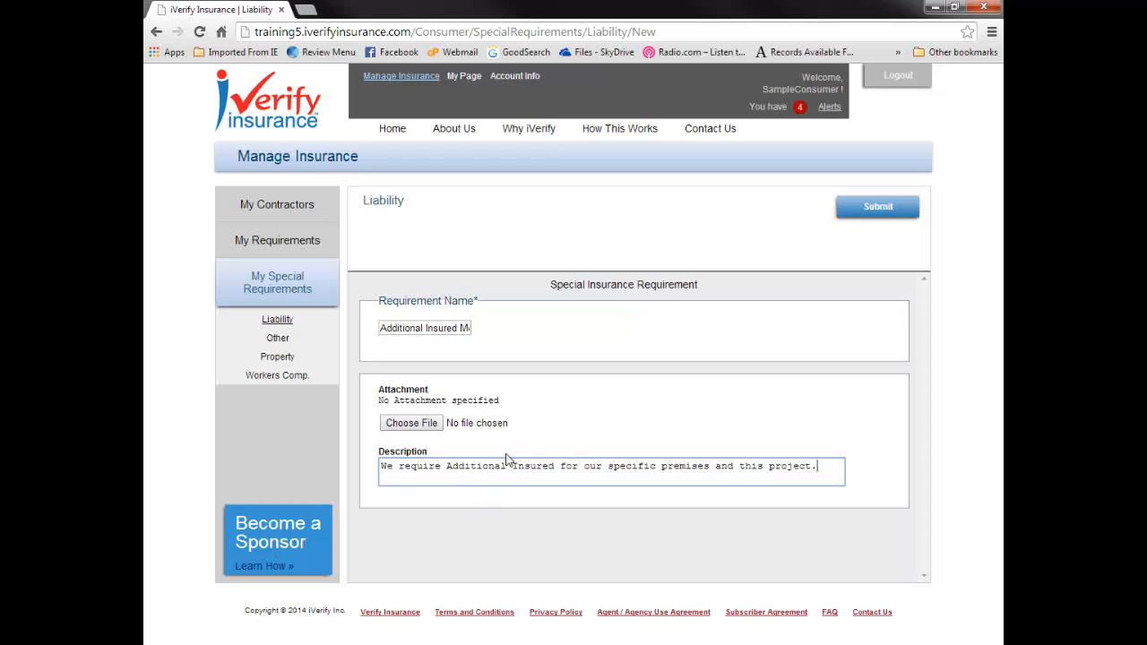
left_click(893, 210)
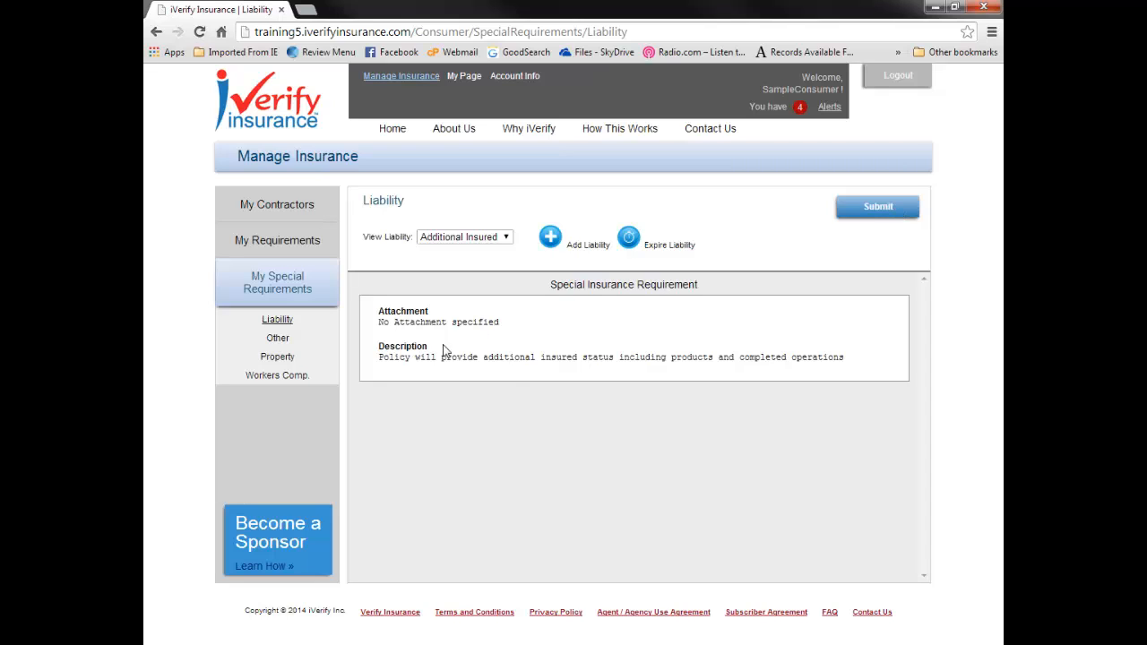
Step: Assign the Additional Insured Me special requirement to all subcontractors and submit the assignment
left_click(277, 287)
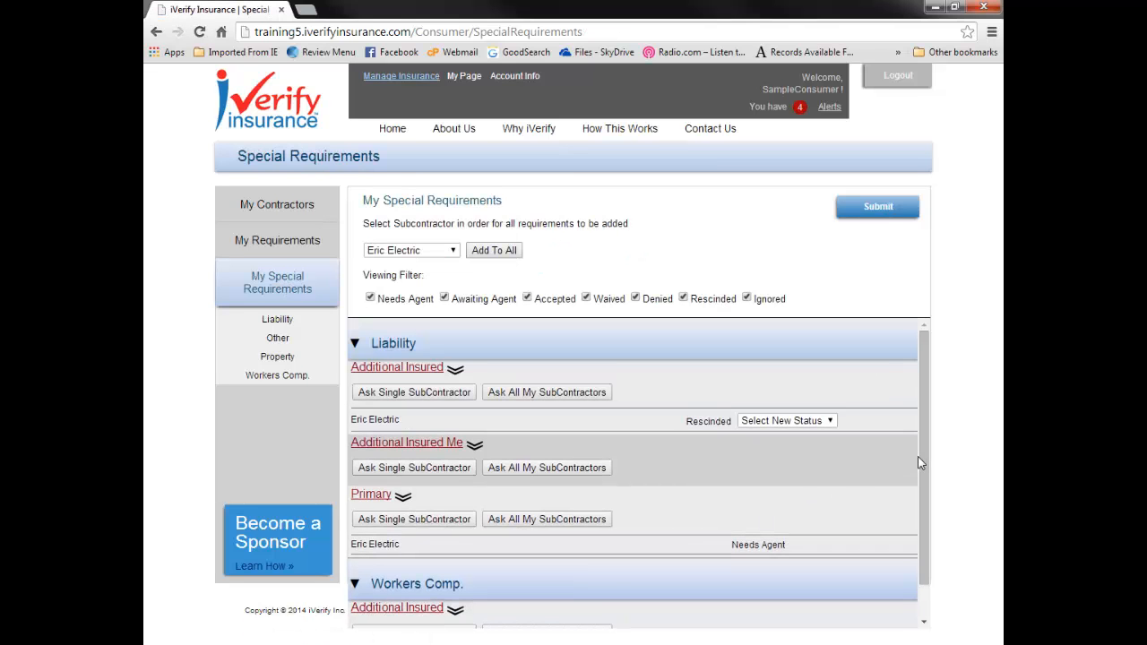
scroll(918, 526, "down", 1)
scroll(918, 526, "down", 1)
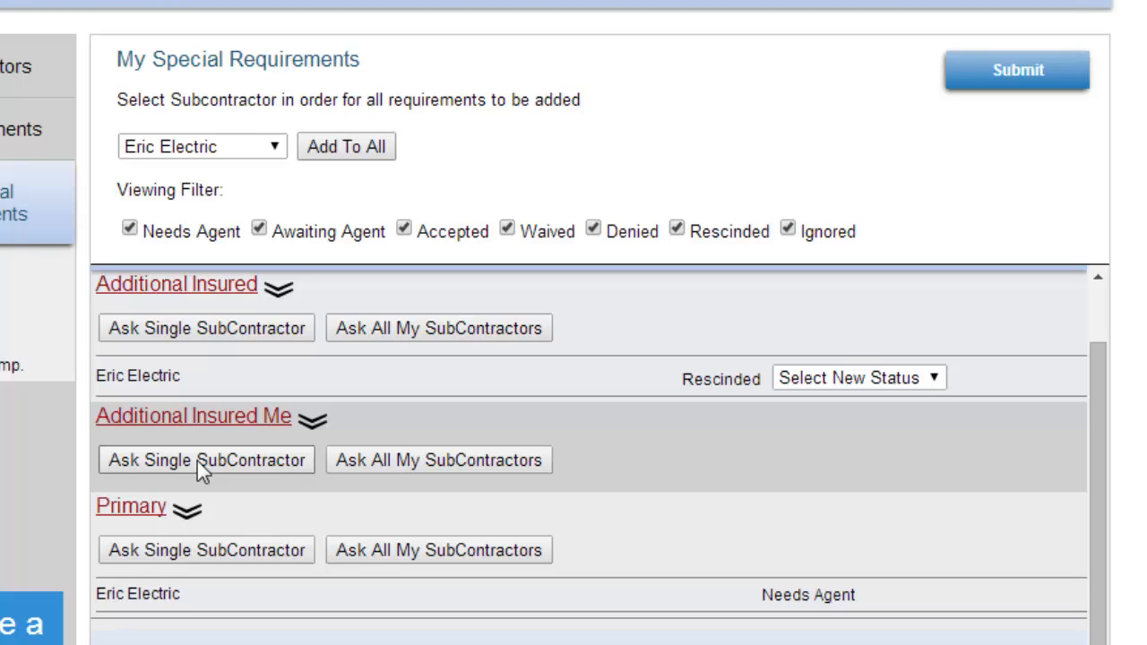
left_click(474, 461)
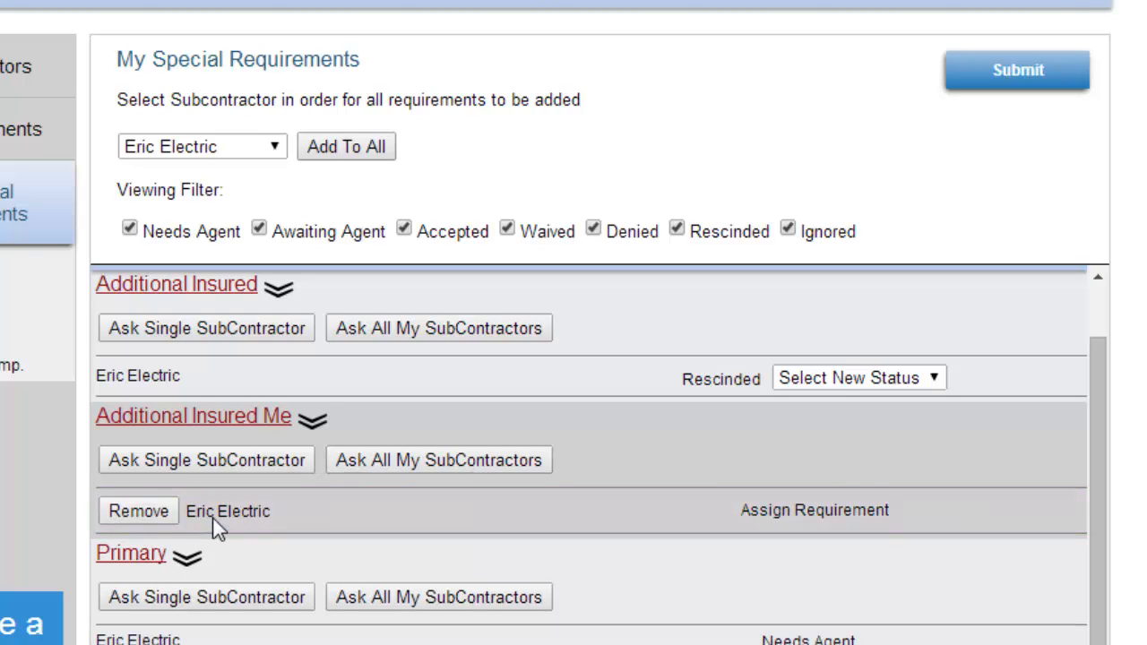
left_click(1041, 81)
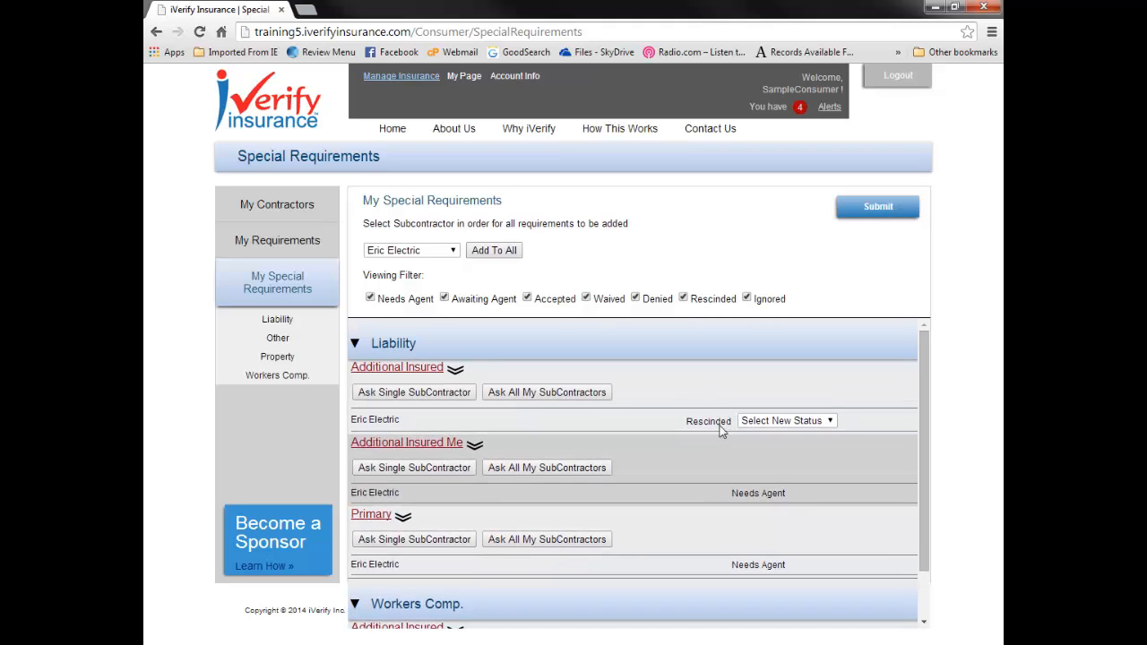
Step: Check which new statuses can be chosen for Eric Electric's rescinded Additional Insured requirement, without changing it
left_click(830, 423)
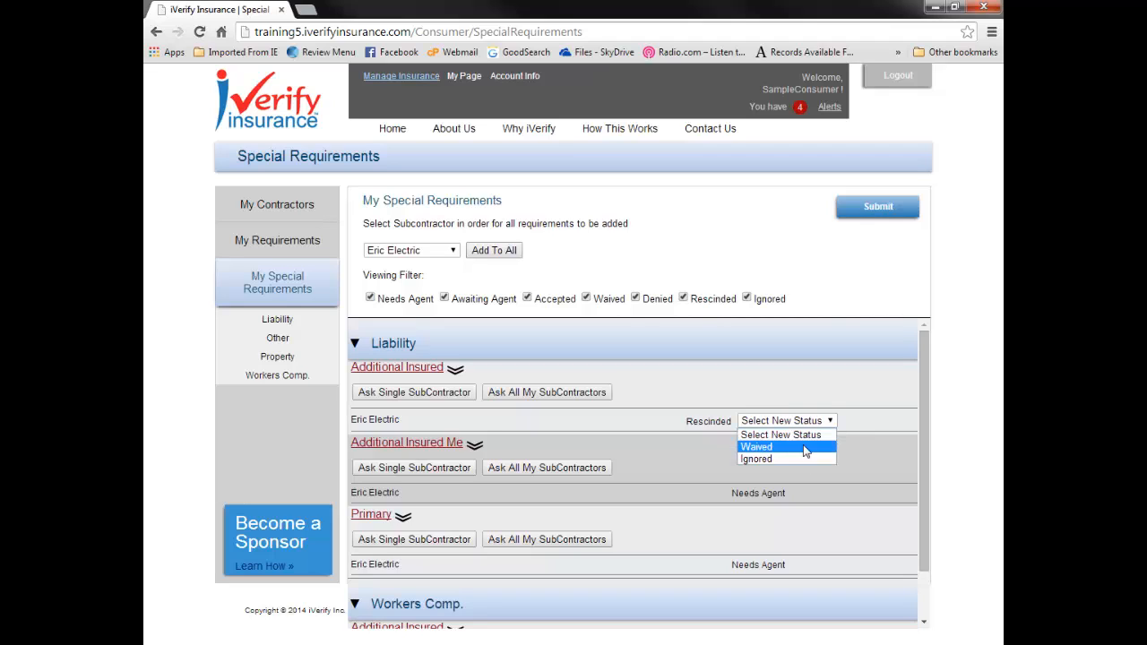
left_click(701, 383)
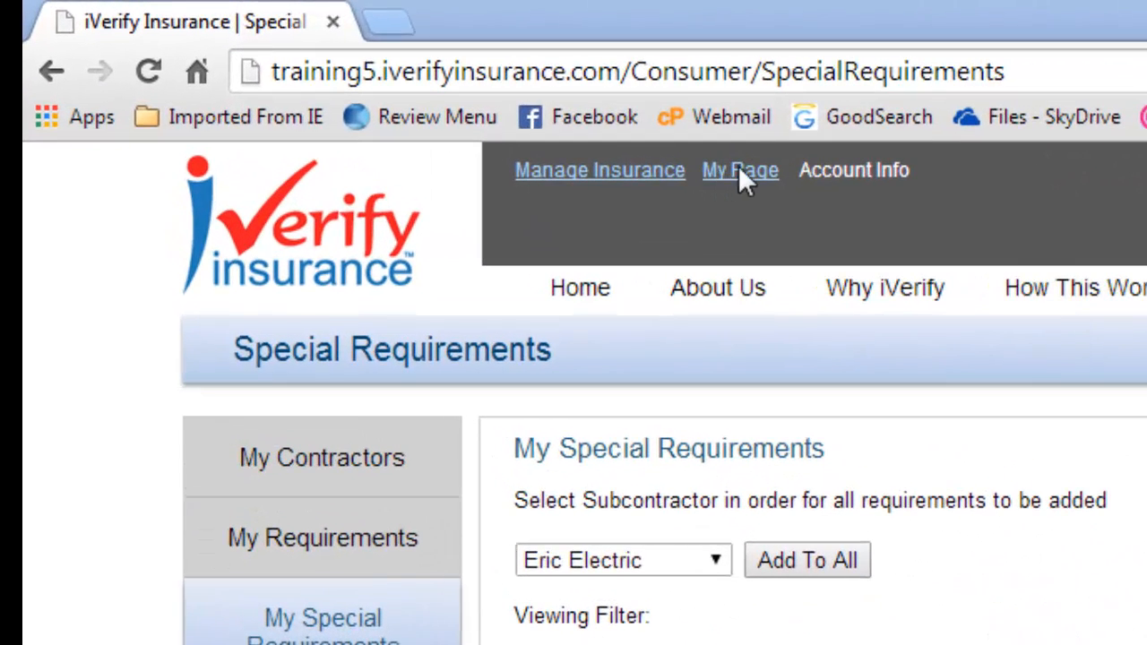
Step: Review the out-of-compliance policies on My Page, including the ignored, cancelled and rescinded or denied items
left_click(465, 77)
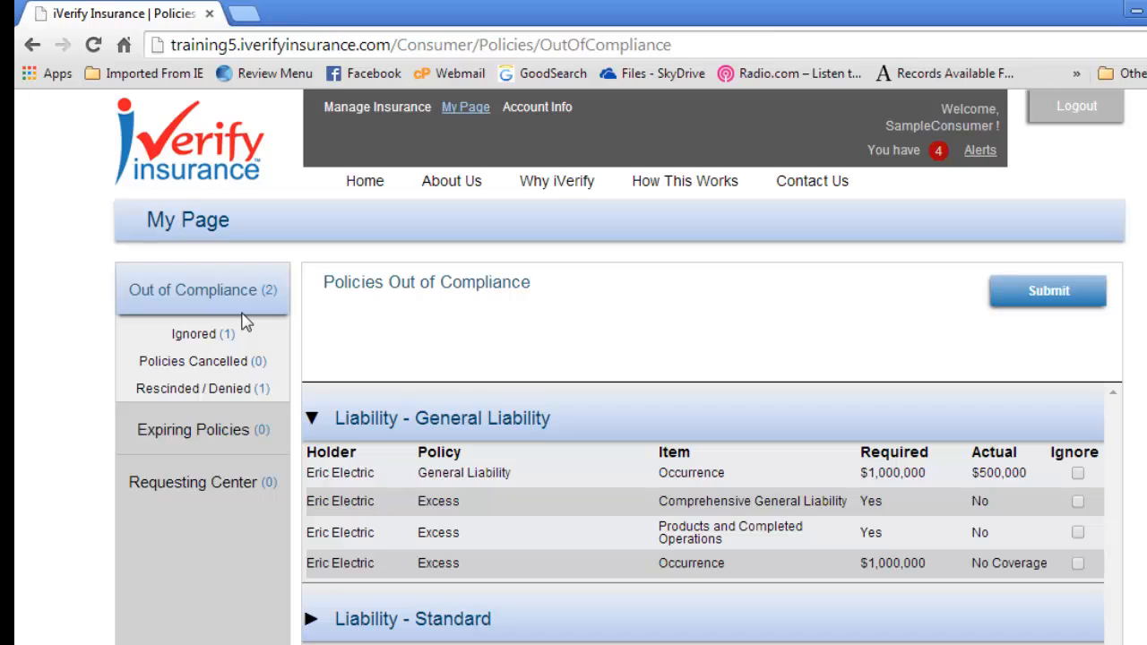
left_click(201, 338)
left_click(196, 364)
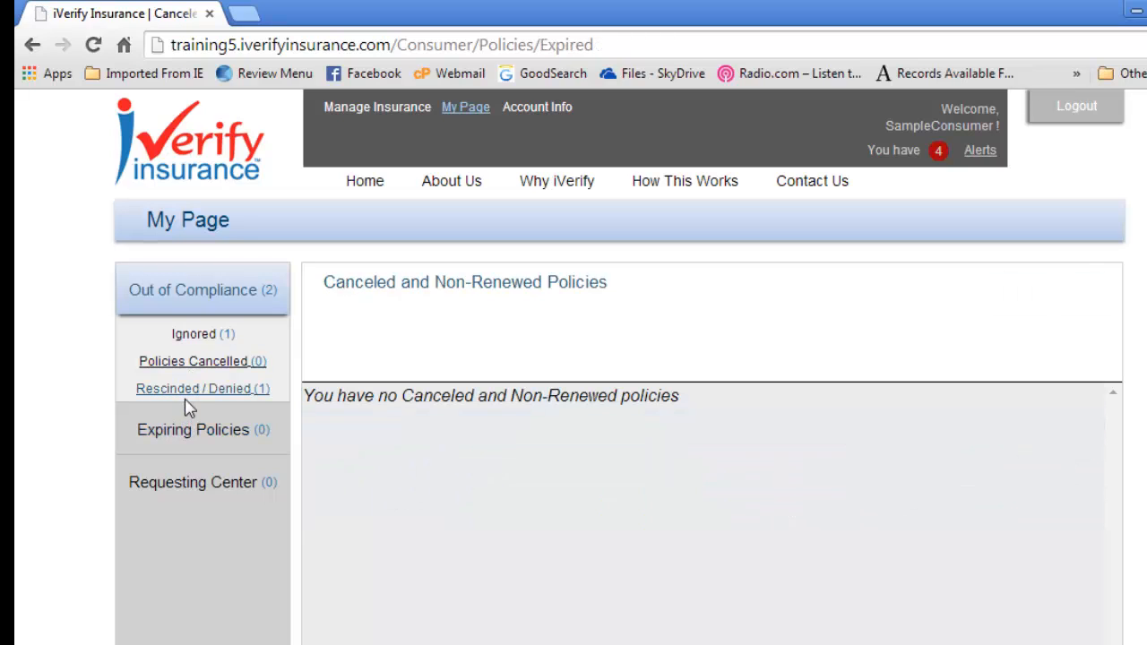
left_click(191, 394)
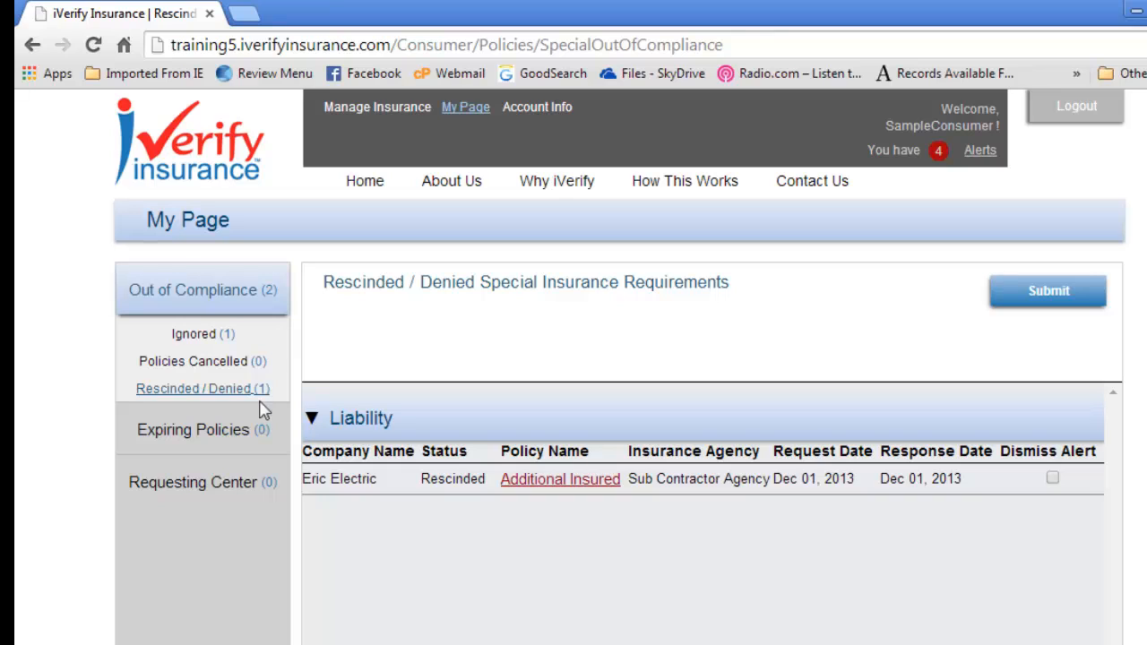
Step: View the policies expiring within 30 days, and check the Requesting Center's contractor search and pending view requests
left_click(215, 438)
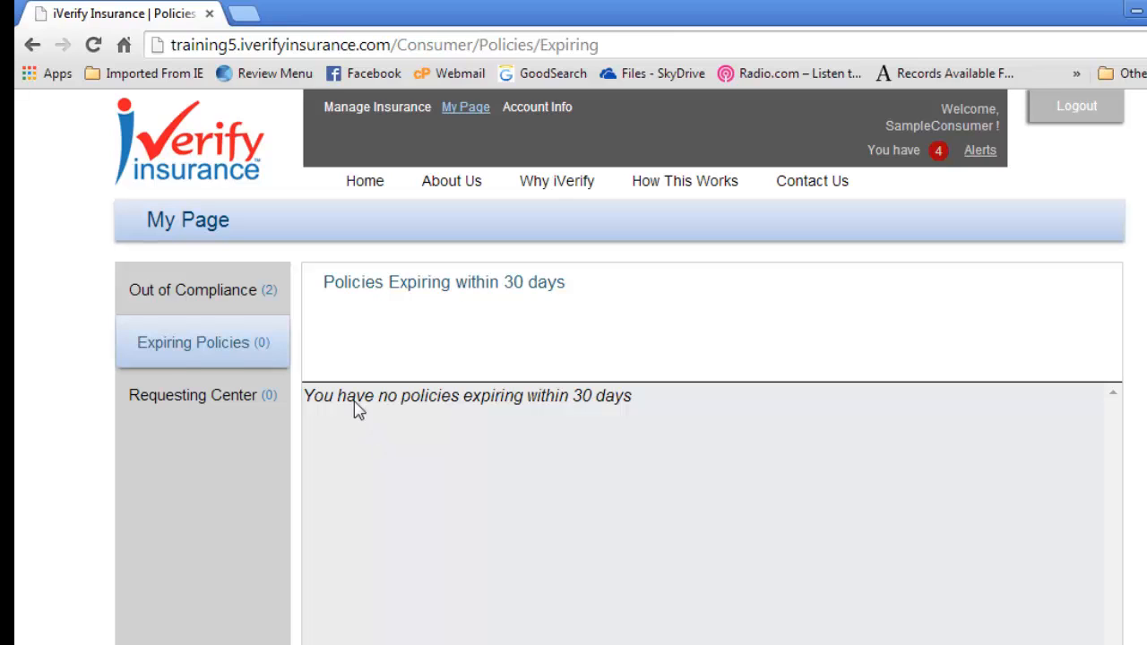
left_click(180, 403)
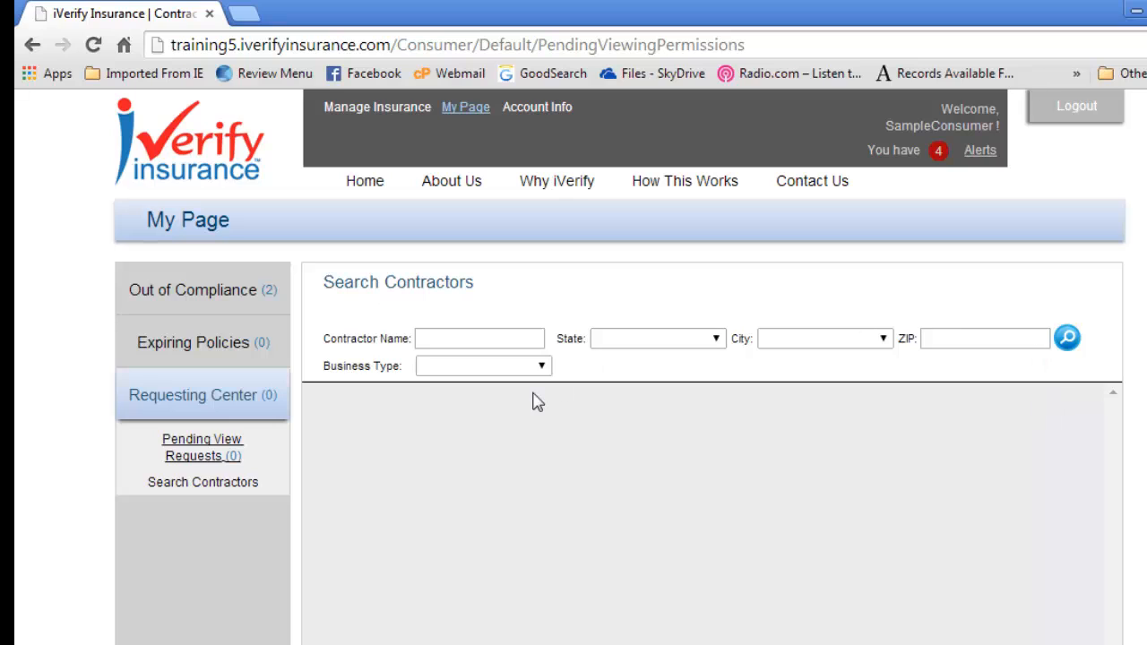
left_click(203, 451)
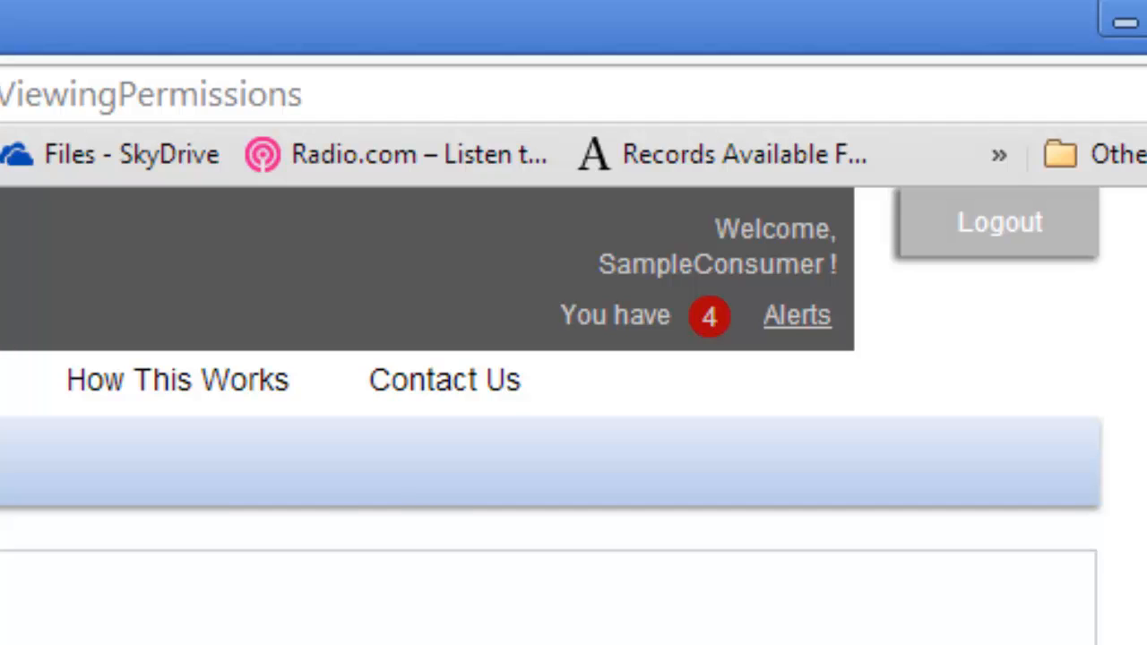
Step: Check the account alerts and open the policies out of compliance from them
mouse_move(789, 327)
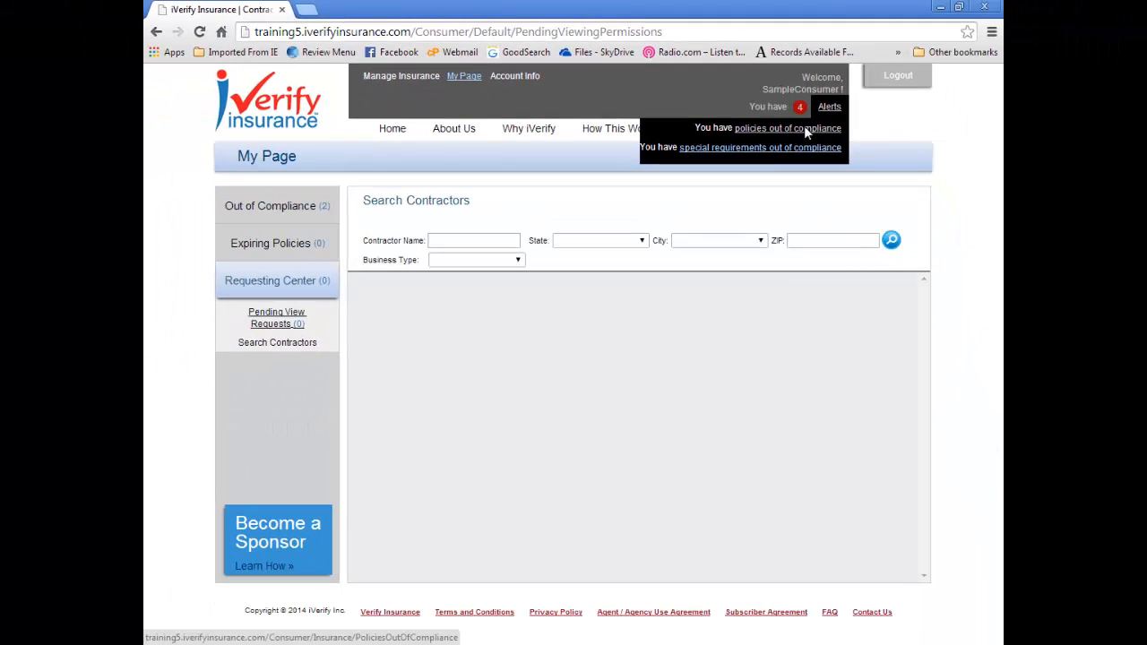
left_click(823, 229)
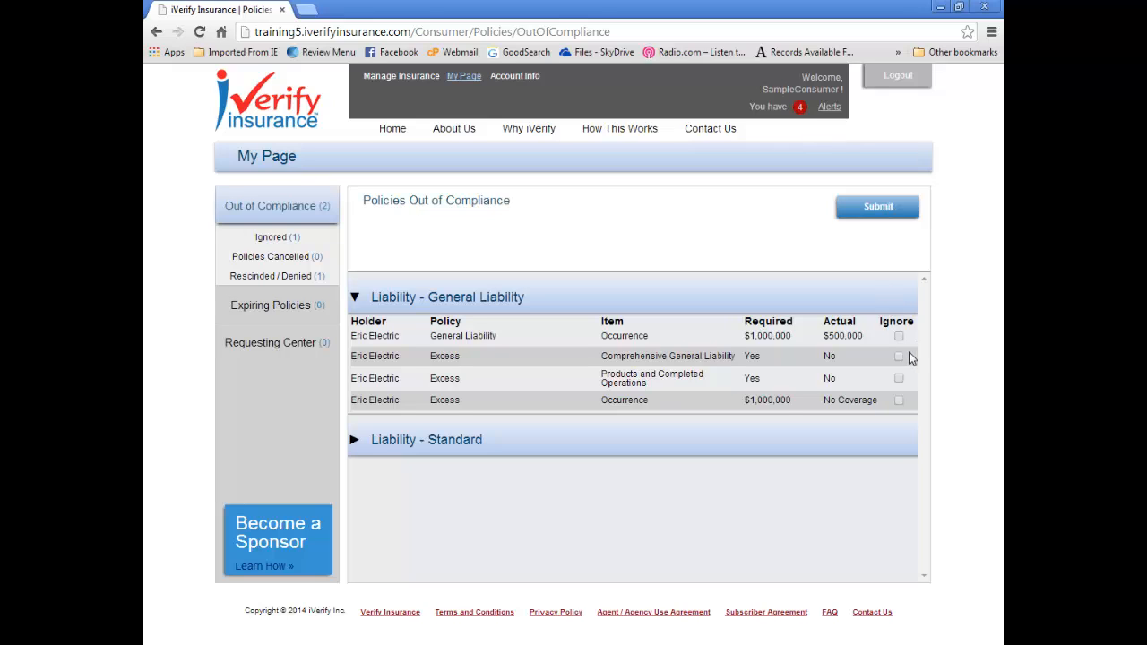
mouse_move(813, 112)
Step: Revisit the contractor insurance list under Manage Insurance, and return to the My Page compliance overview
left_click(384, 77)
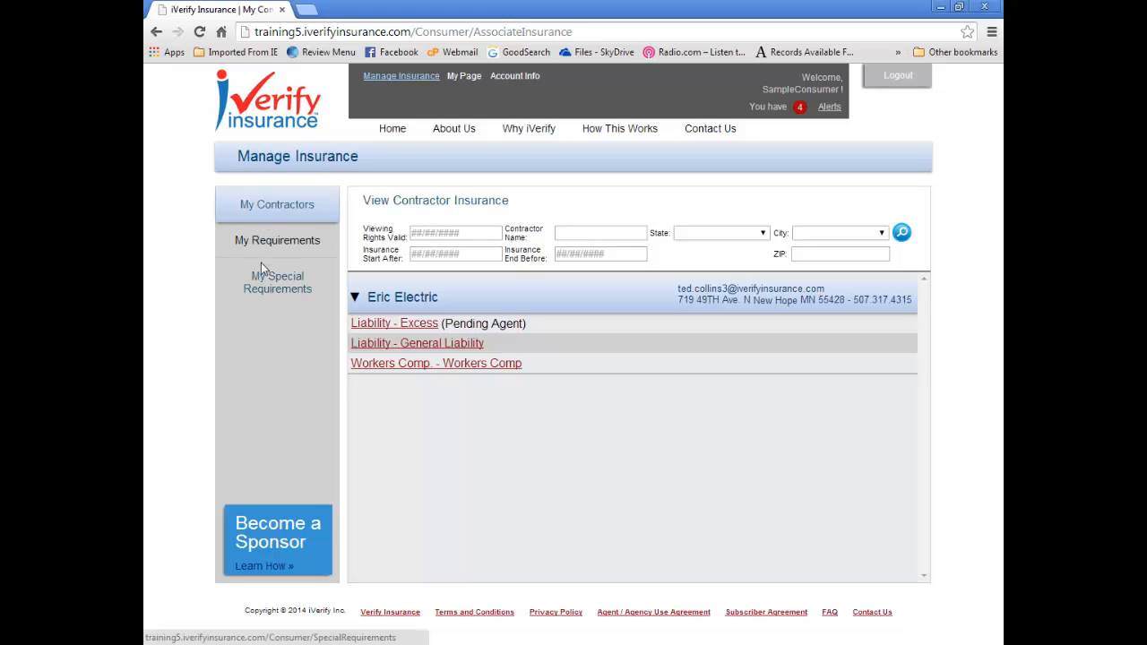
left_click(464, 76)
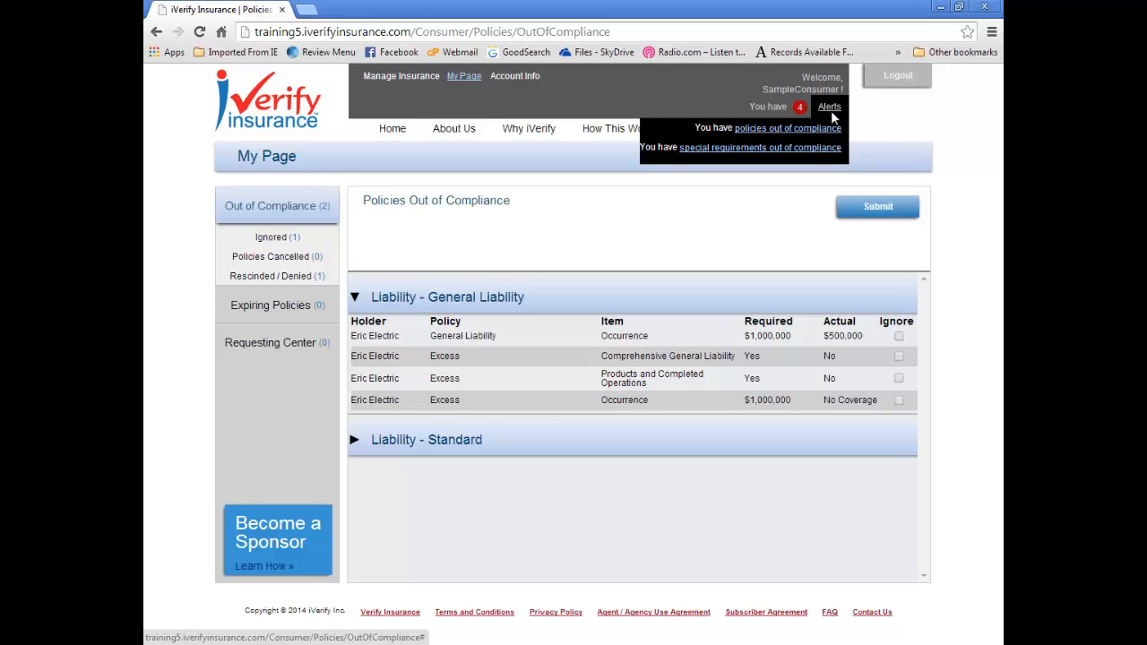
left_click(899, 78)
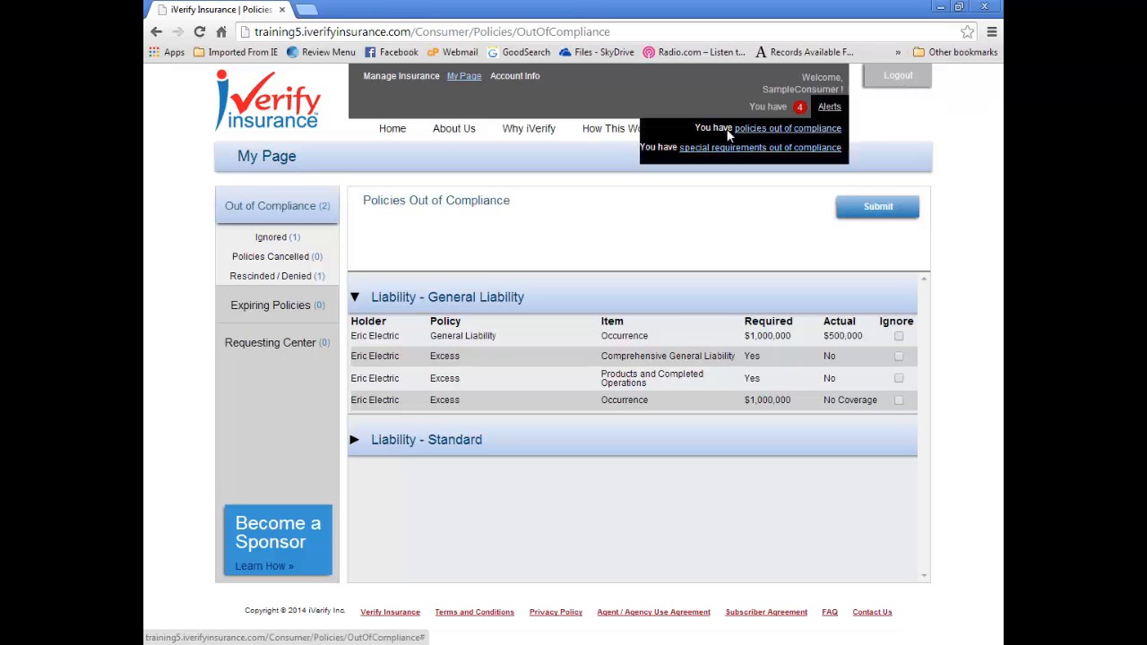